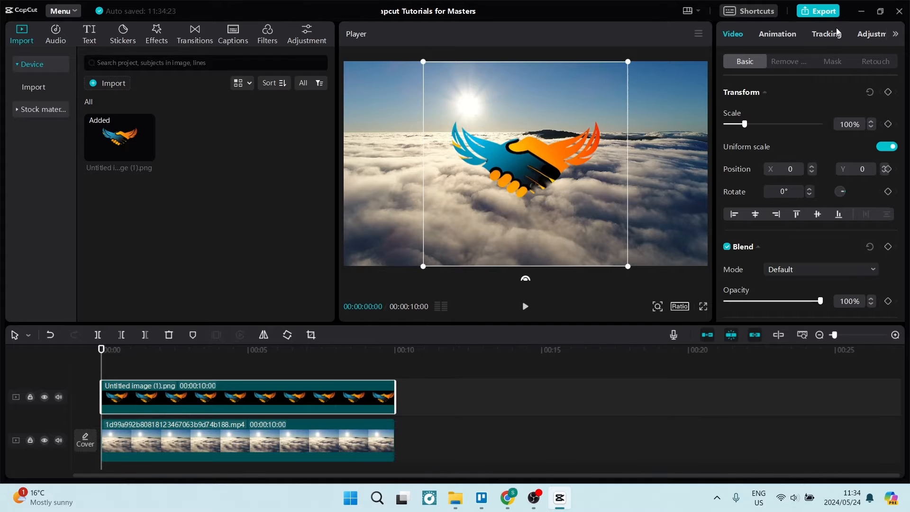
Desaturate the handshake logo overlay by setting its saturation to -50
{"action": "left_click", "coordinate": [867, 35]}
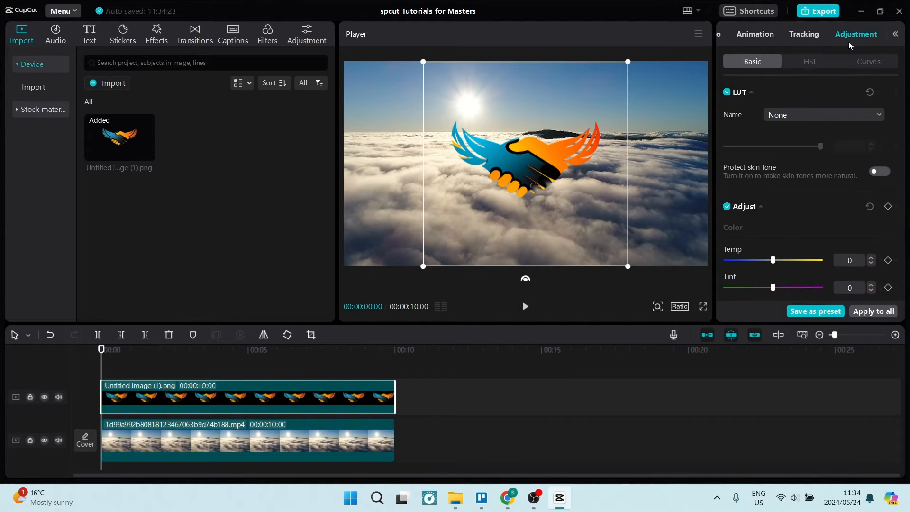
{"action": "scroll", "coordinate": [778, 181], "scroll_direction": "down", "scroll_amount": 5}
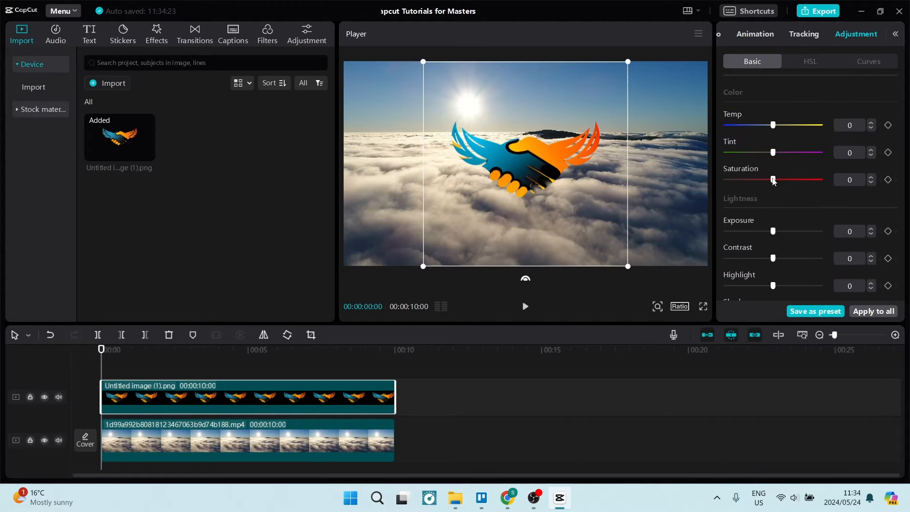
{"action": "left_click_drag", "start_coordinate": [773, 180], "coordinate": [630, 184]}
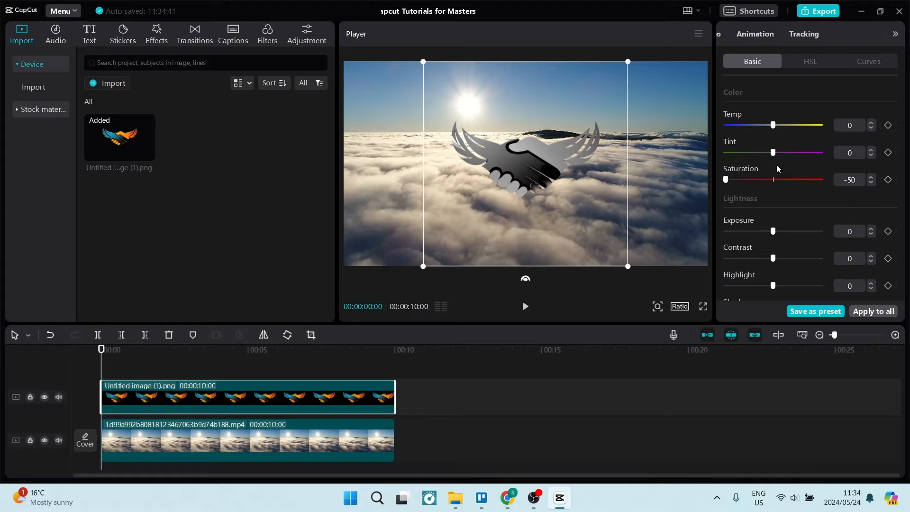
Set the logo overlay's opacity to 25% and enlarge it until its bounding box spans the video frame's width
{"action": "left_click", "coordinate": [719, 35]}
{"action": "scroll", "coordinate": [805, 152], "scroll_direction": "down", "scroll_amount": 3}
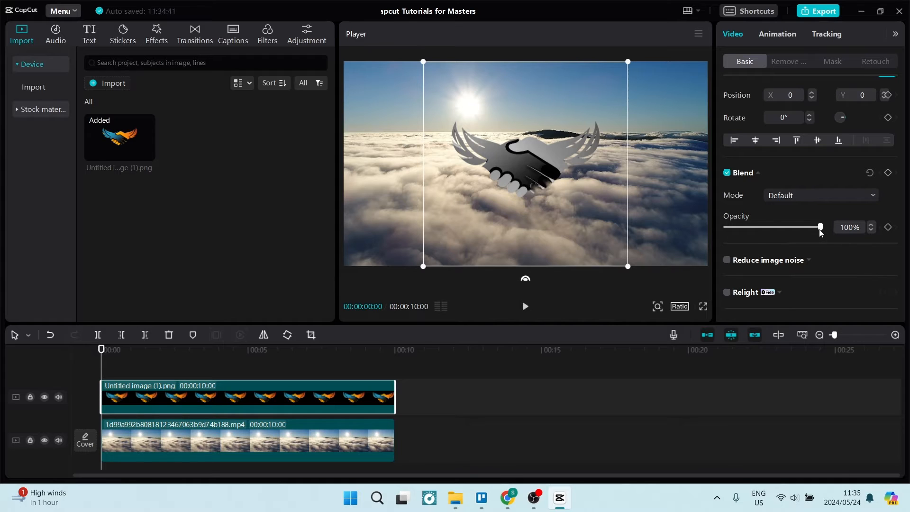
{"action": "left_click_drag", "start_coordinate": [821, 228], "coordinate": [749, 240]}
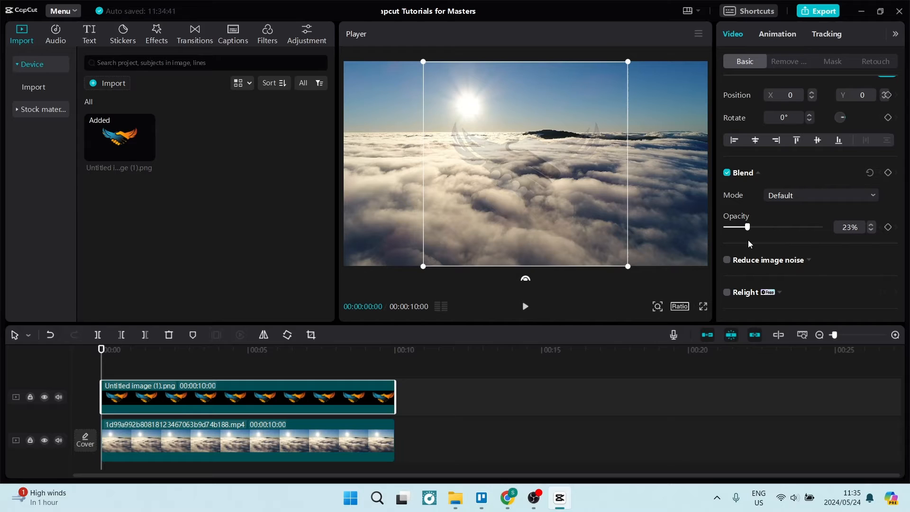
{"action": "left_click", "coordinate": [870, 230]}
{"action": "left_click_drag", "start_coordinate": [628, 267], "coordinate": [747, 371]}
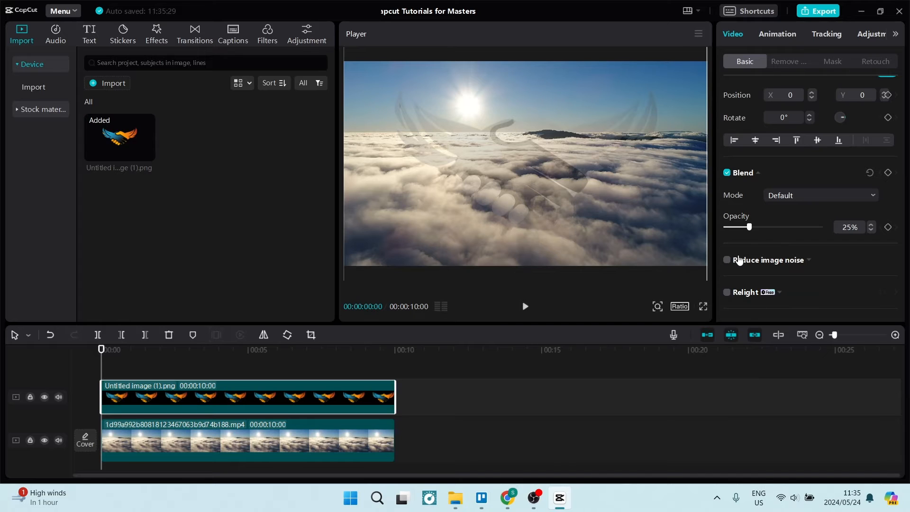
Set the logo overlay's blend mode to Screen and its opacity to 30%
{"action": "left_click", "coordinate": [812, 200]}
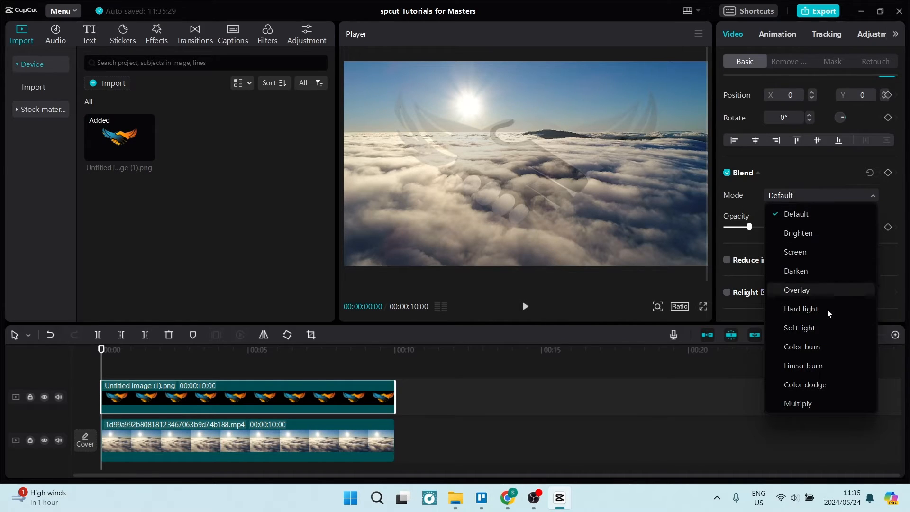
{"action": "left_click", "coordinate": [804, 252]}
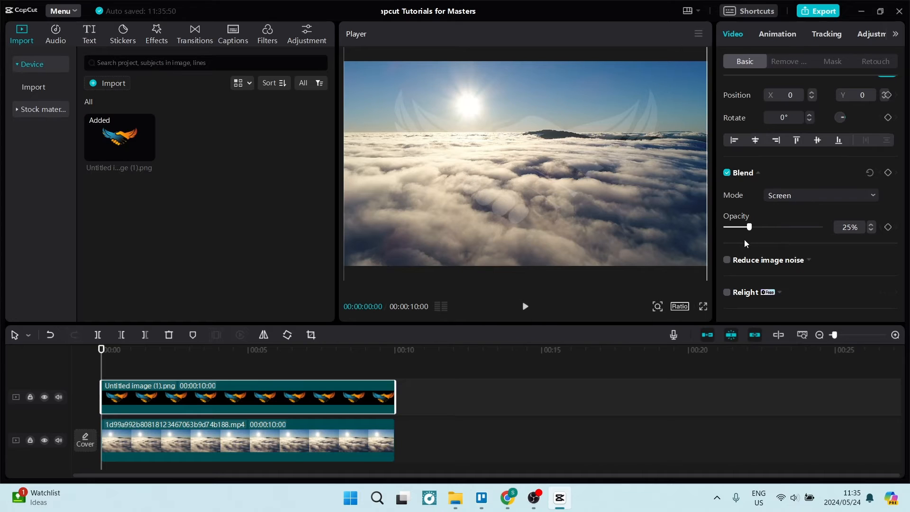
{"action": "left_click", "coordinate": [871, 225]}
{"action": "left_click", "coordinate": [871, 224]}
{"action": "left_click", "coordinate": [871, 224]}
{"action": "left_click", "coordinate": [871, 225]}
{"action": "left_click", "coordinate": [871, 224]}
Switch to the Untitled image project of CapCut online in Chrome and view the logo's background removal options
{"action": "left_click", "coordinate": [507, 497]}
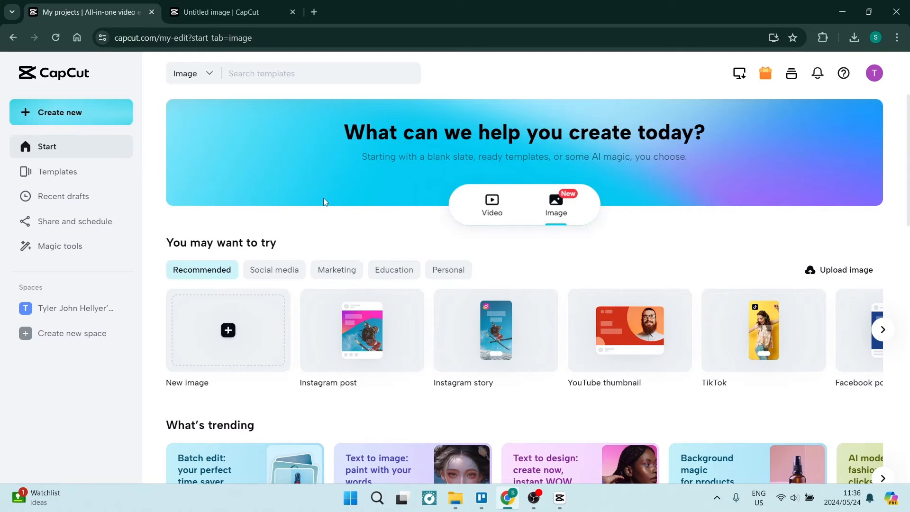
{"action": "left_click", "coordinate": [90, 107]}
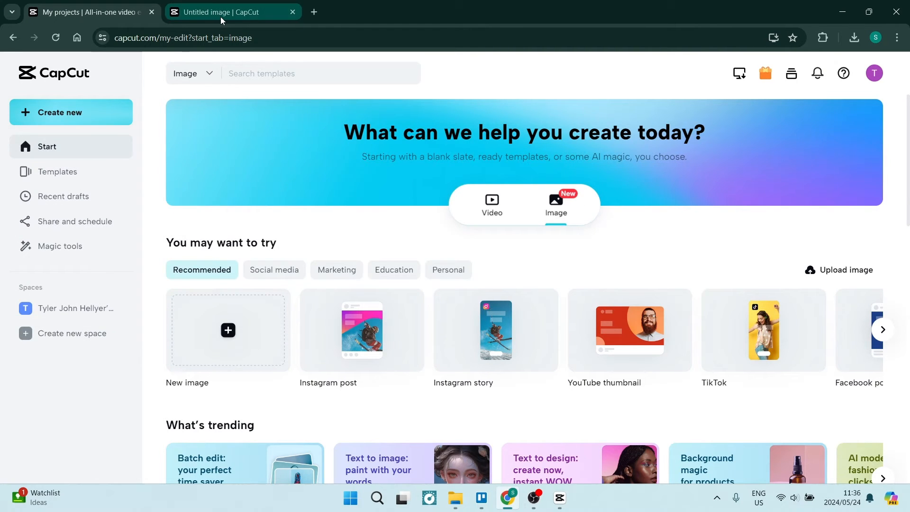
{"action": "left_click", "coordinate": [221, 16]}
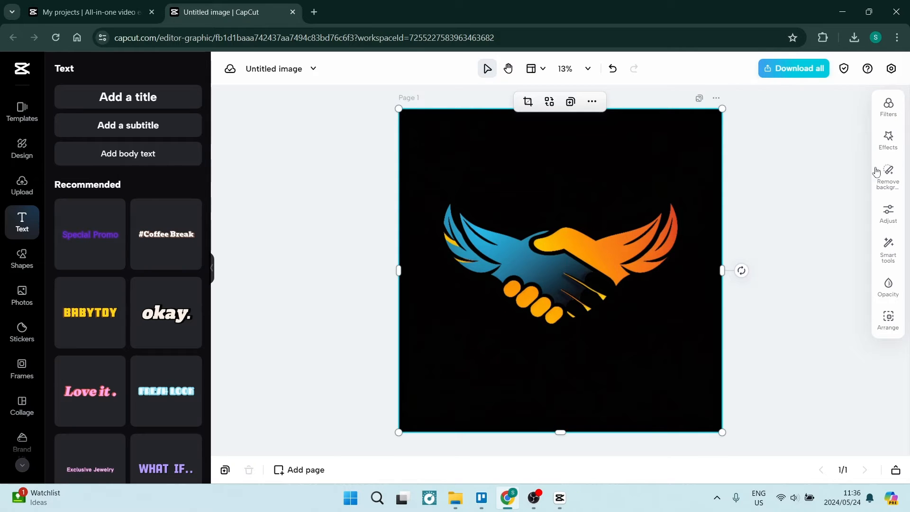
{"action": "left_click", "coordinate": [885, 179]}
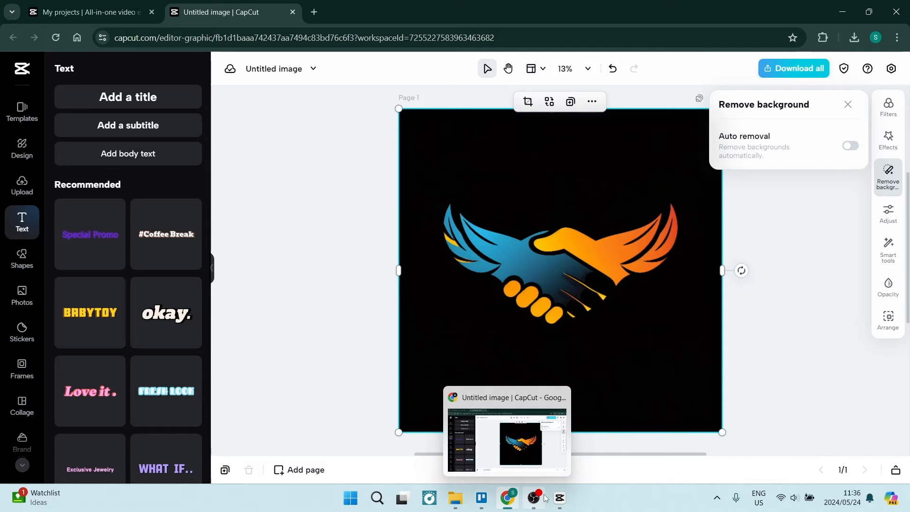
Switch back to the CapCut desktop editor and delete the logo clip from the timeline
{"action": "left_click", "coordinate": [559, 497]}
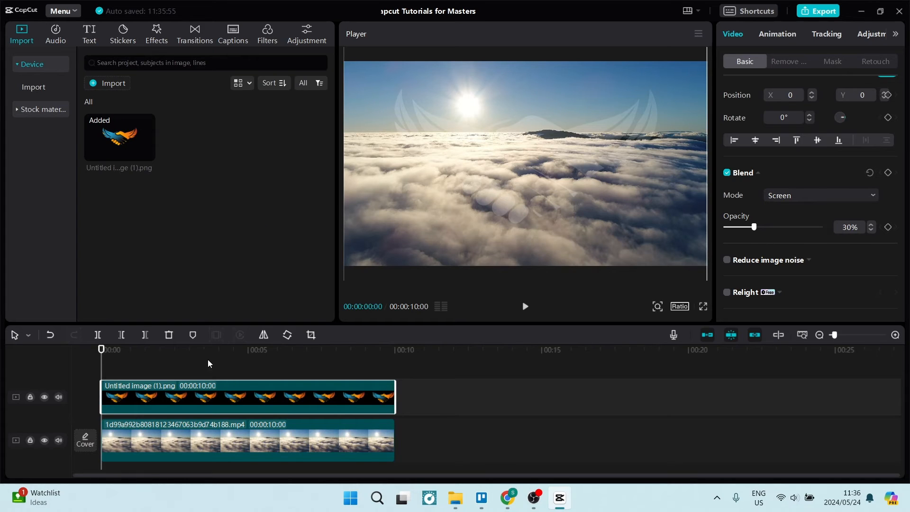
{"action": "key", "text": "Delete"}
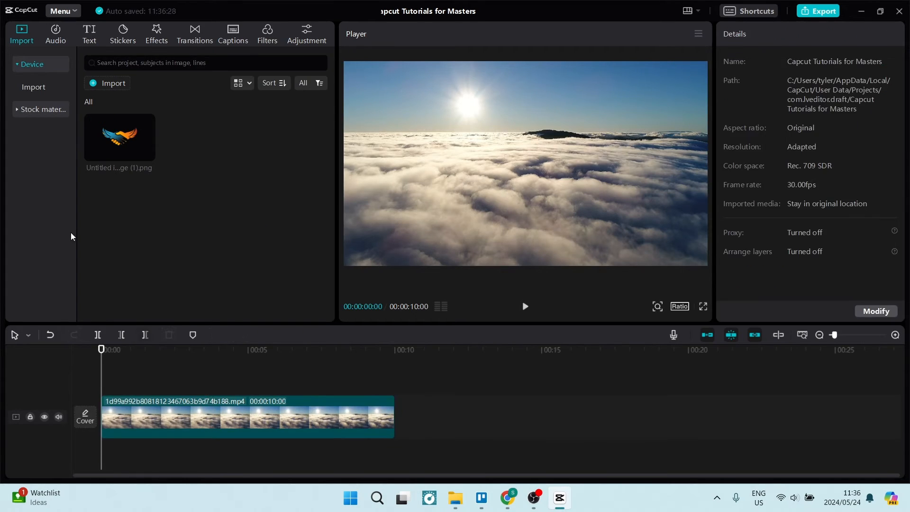
Add a default text clip above the video and extend it to the video's full 10-second length
{"action": "left_click", "coordinate": [90, 33]}
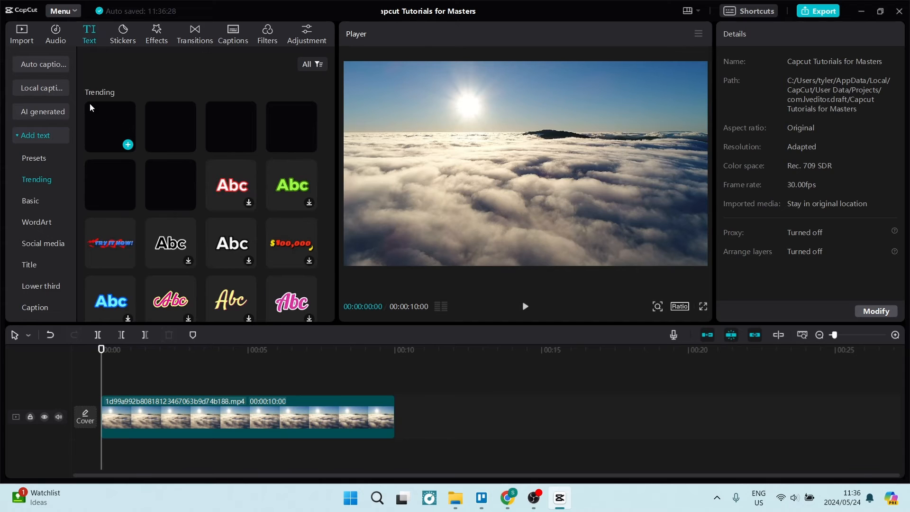
{"action": "left_click", "coordinate": [128, 144]}
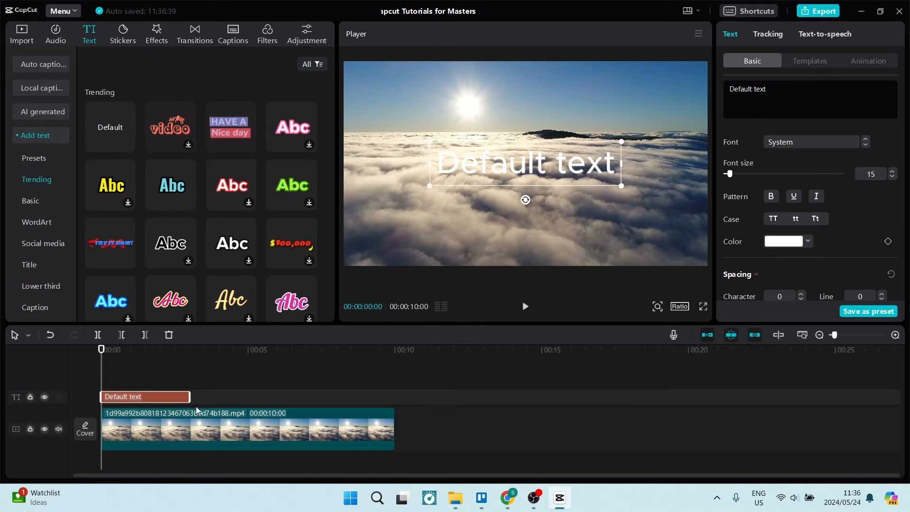
{"action": "left_click_drag", "start_coordinate": [188, 397], "coordinate": [390, 395]}
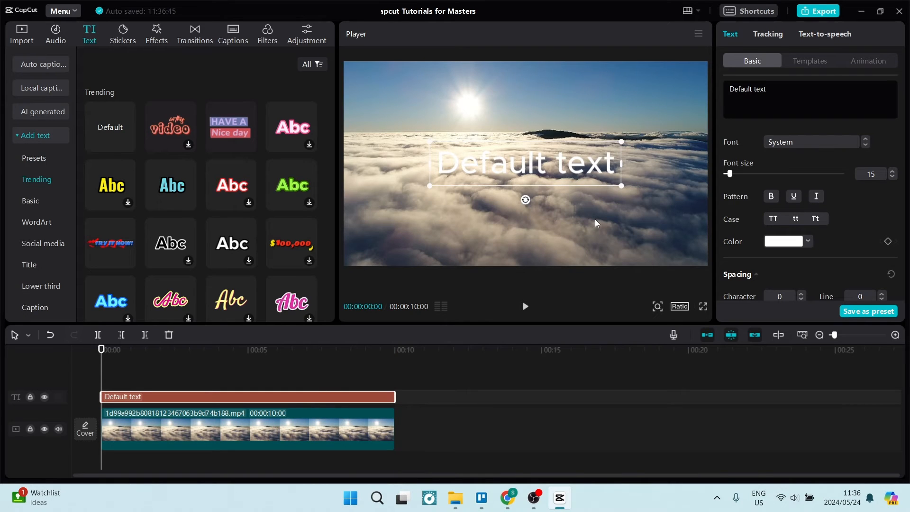
Replace the default text with "HowtoHarbor"
{"action": "double_click", "coordinate": [803, 95]}
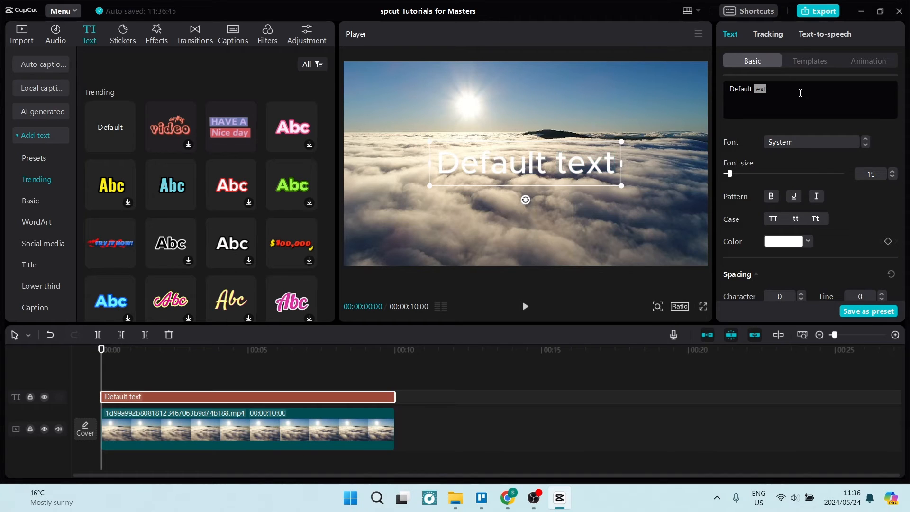
{"action": "key", "text": "ctrl+a"}
{"action": "type", "text": "H"}
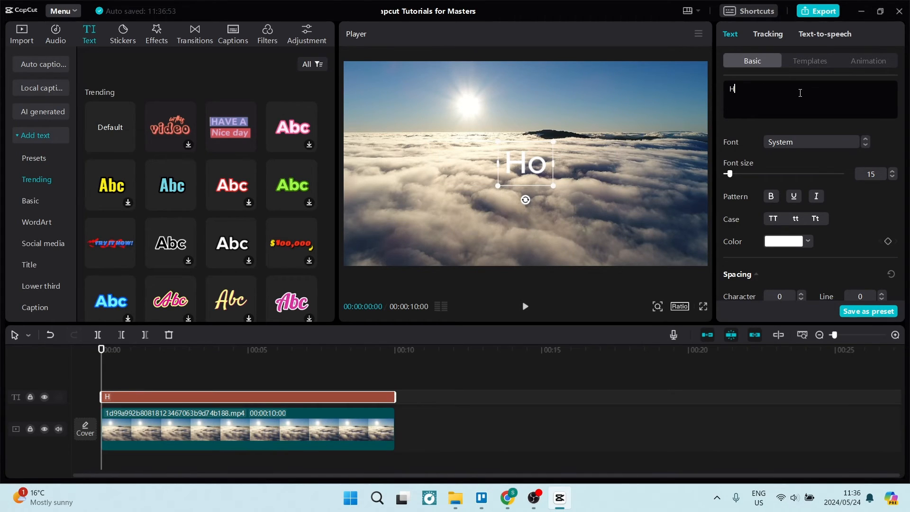
{"action": "type", "text": "owtoHar"}
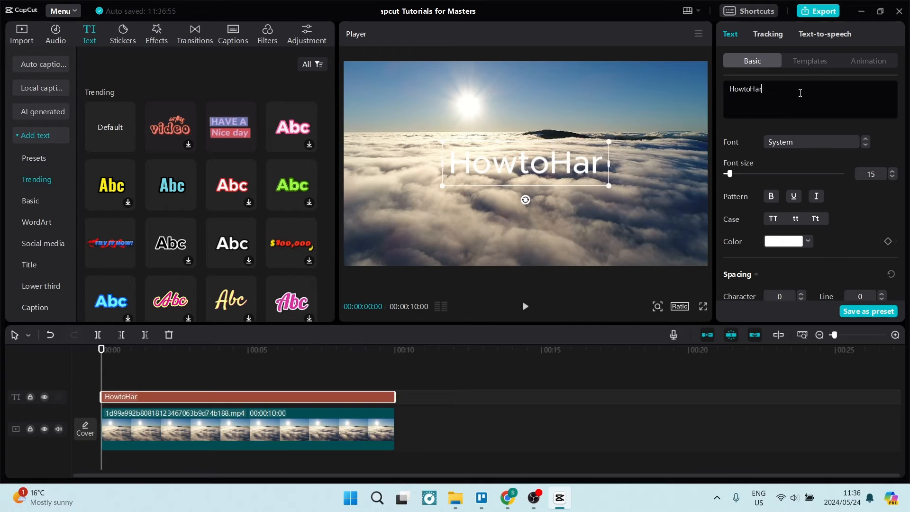
{"action": "type", "text": "bor"}
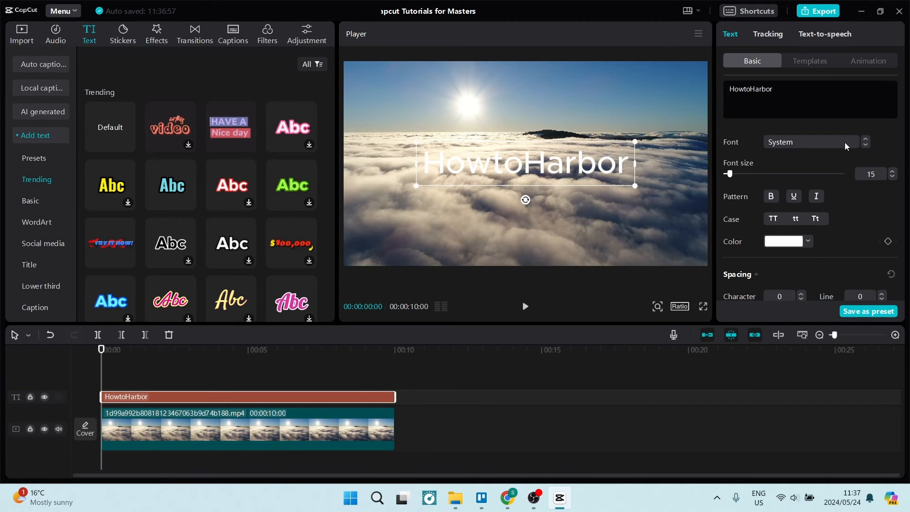
Change the HowtoHarbor text's font to THBaiJamjureeCP
{"action": "left_click", "coordinate": [807, 144]}
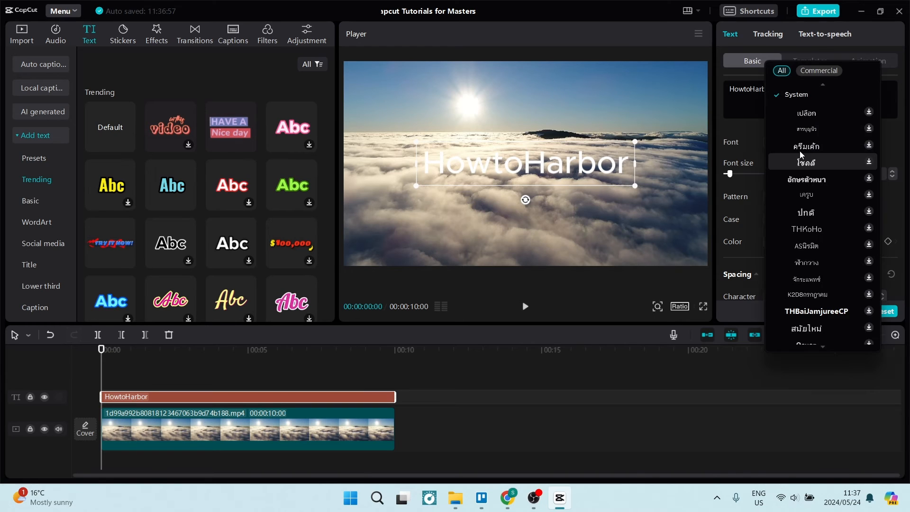
{"action": "left_click", "coordinate": [812, 309]}
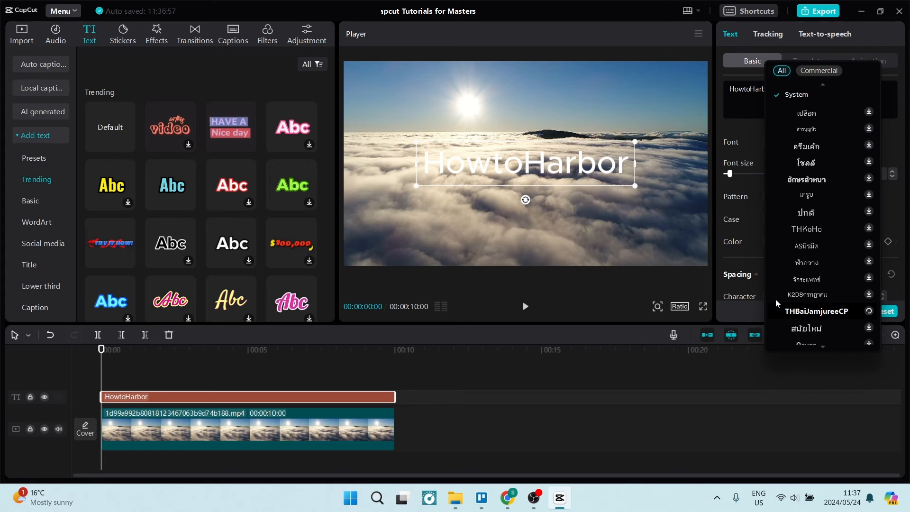
{"action": "left_click", "coordinate": [765, 209]}
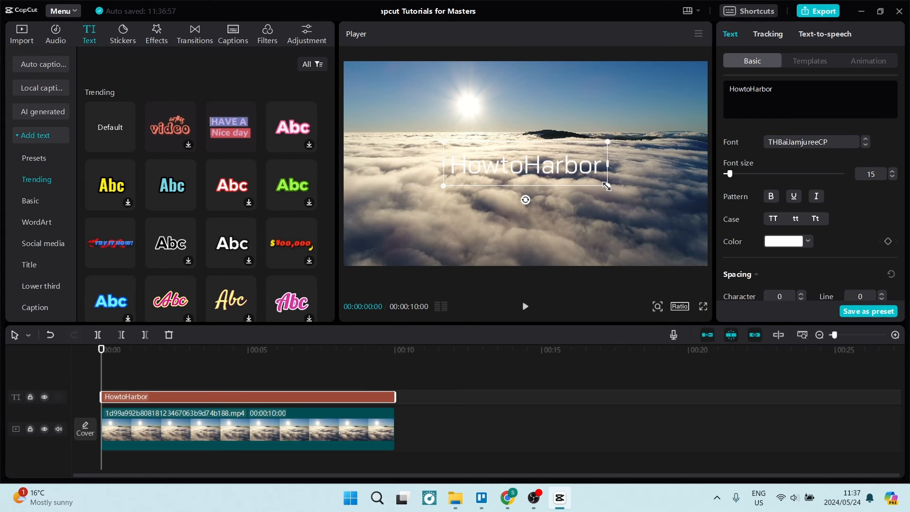
Enlarge the HowtoHarbor text to about 230% and rotate it to about -28° so it runs diagonally across the video
{"action": "left_click_drag", "start_coordinate": [606, 187], "coordinate": [717, 283]}
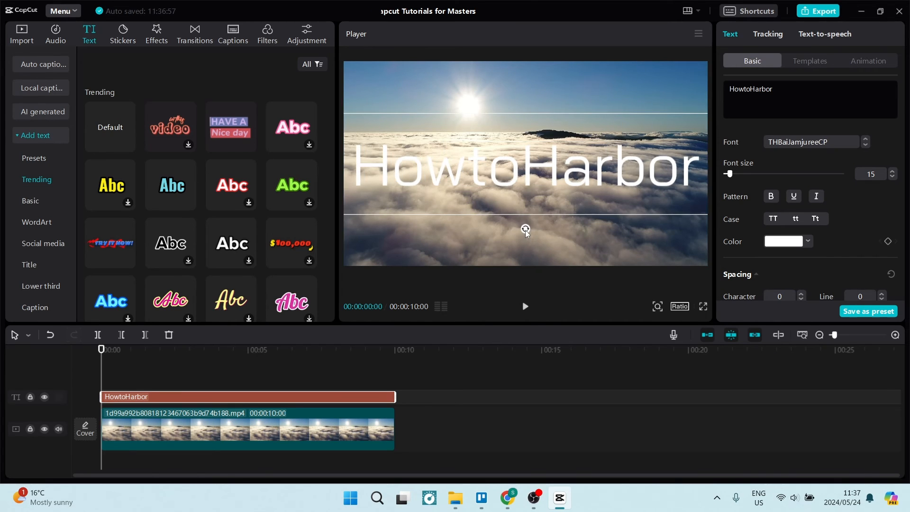
{"action": "left_click_drag", "start_coordinate": [525, 229], "coordinate": [527, 229]}
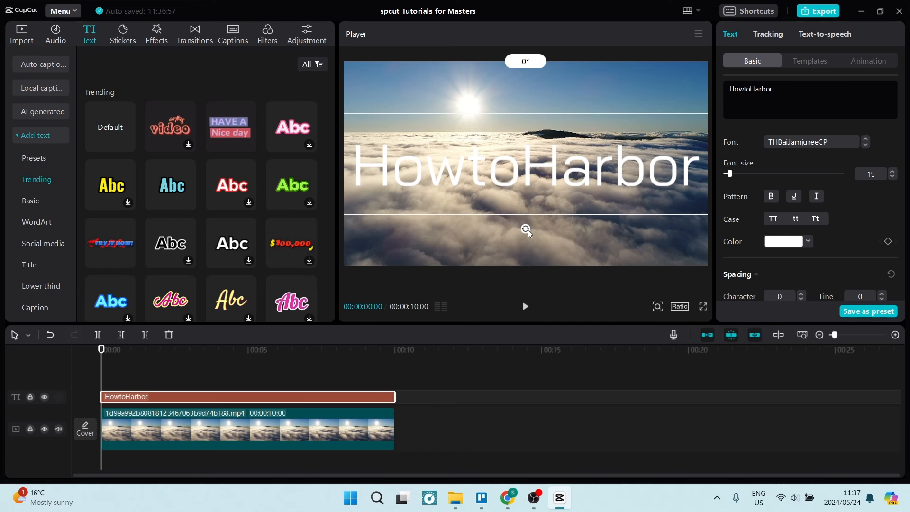
{"action": "left_click_drag", "start_coordinate": [527, 229], "coordinate": [555, 221]}
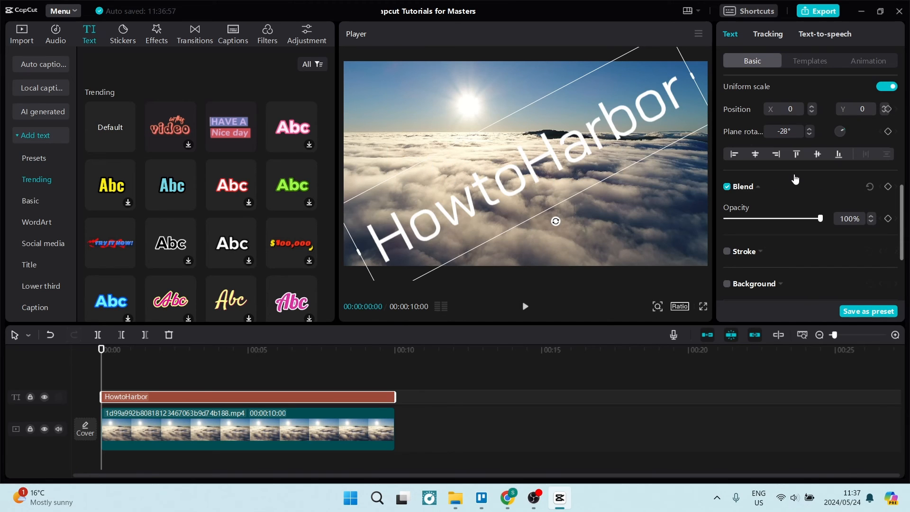
Reduce the HowtoHarbor text's opacity to 12%
{"action": "scroll", "coordinate": [794, 179], "scroll_direction": "up", "scroll_amount": 1}
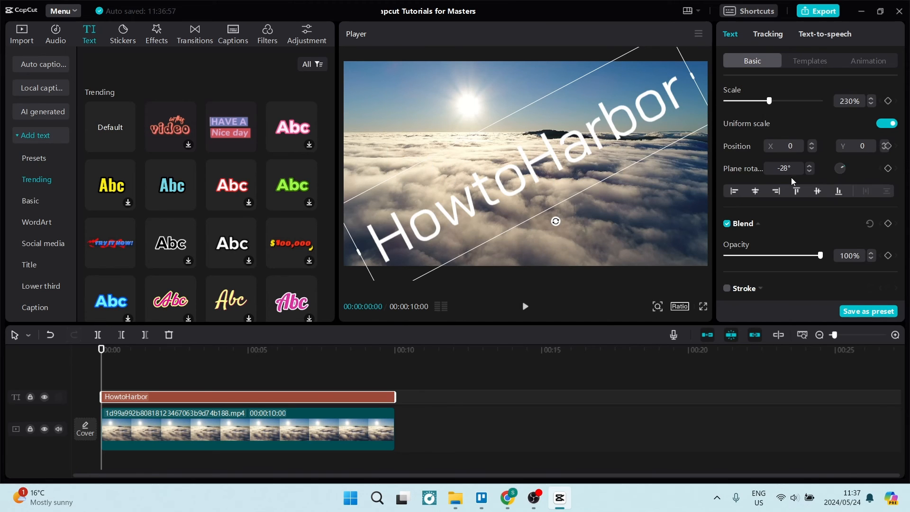
{"action": "scroll", "coordinate": [791, 177], "scroll_direction": "up", "scroll_amount": 3}
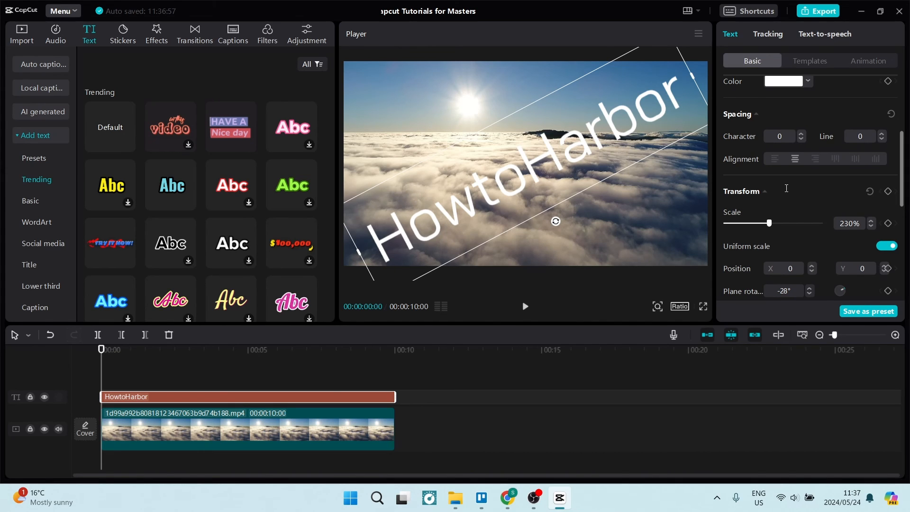
{"action": "scroll", "coordinate": [820, 150], "scroll_direction": "down", "scroll_amount": 6}
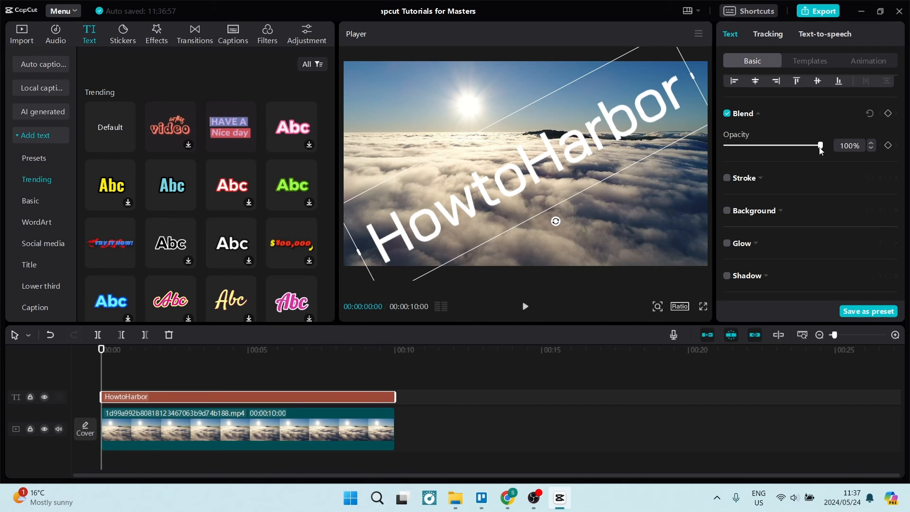
{"action": "left_click_drag", "start_coordinate": [820, 146], "coordinate": [738, 146]}
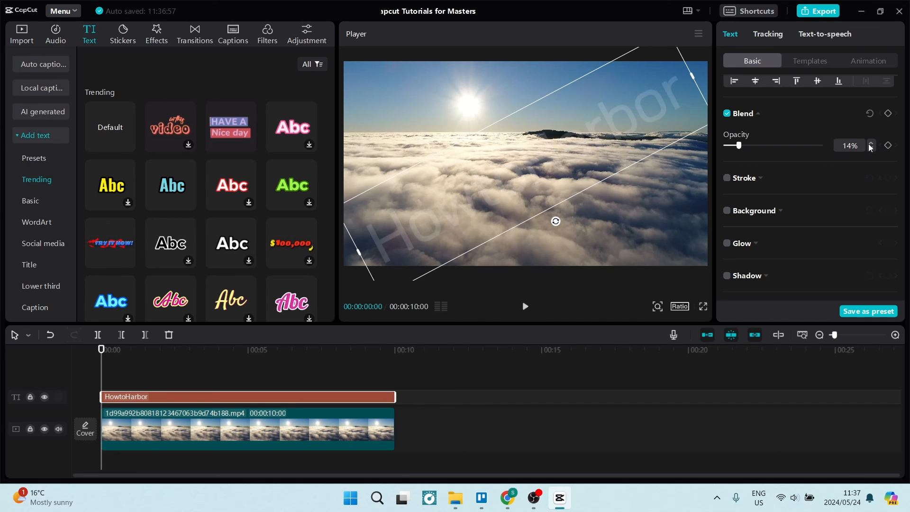
{"action": "left_click", "coordinate": [871, 149]}
{"action": "left_click", "coordinate": [871, 149]}
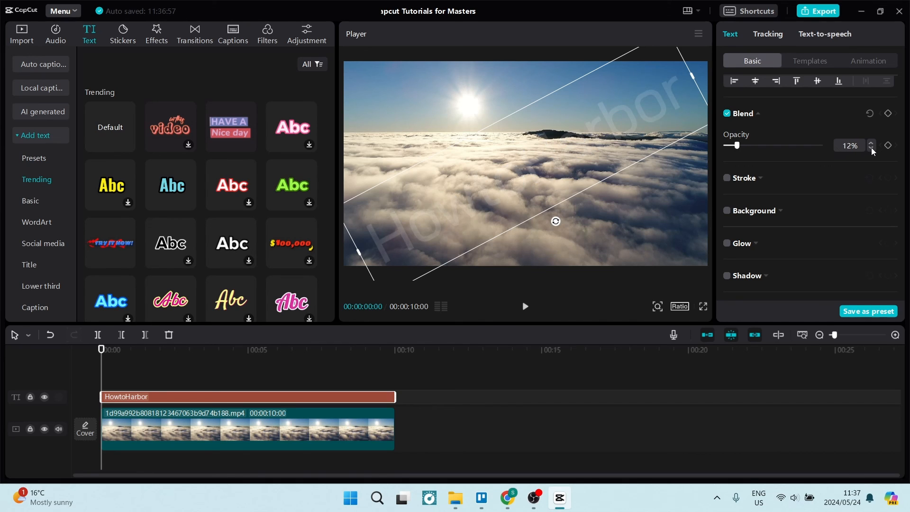